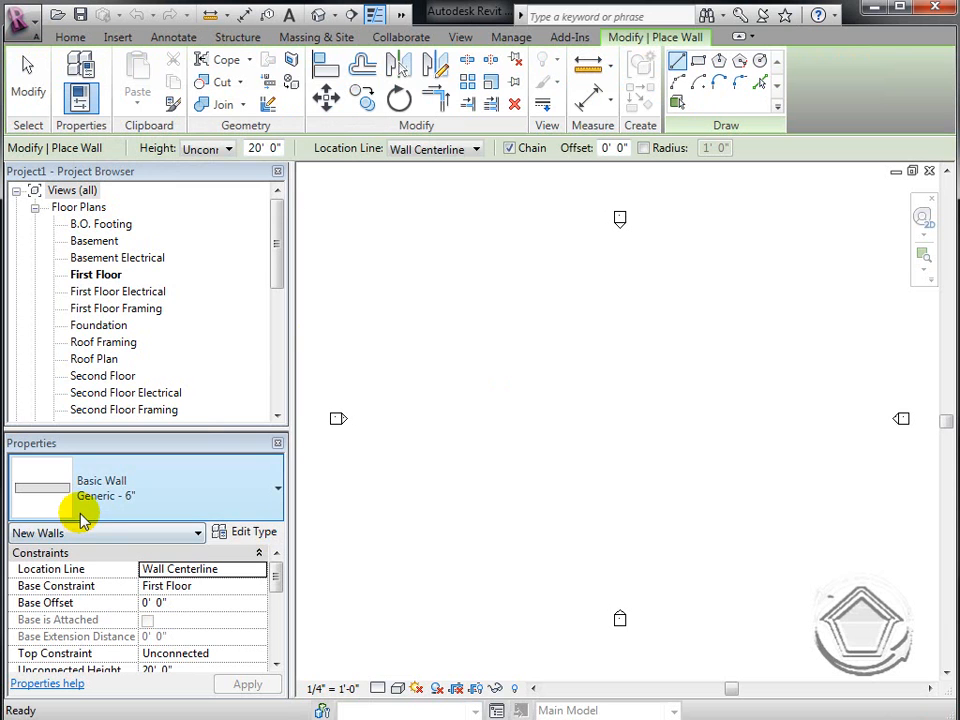
# Step: Set the new Generic - 6" walls' top constraint to Up to level: Second Floor and their location line to Core Face: Exterior
pyautogui.click(225, 507)
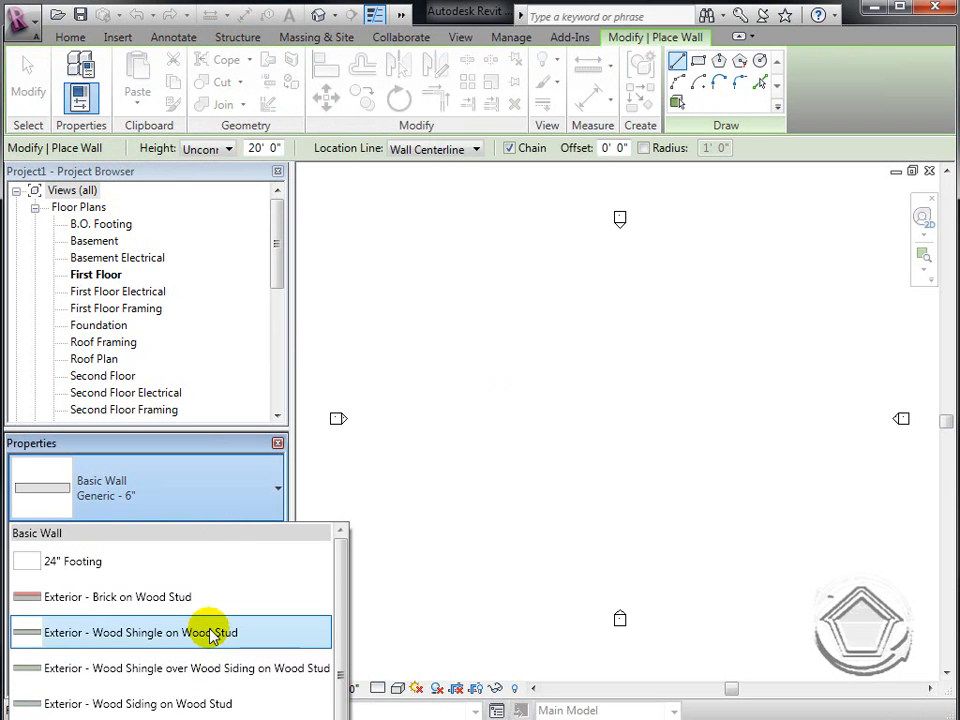
pyautogui.click(205, 497)
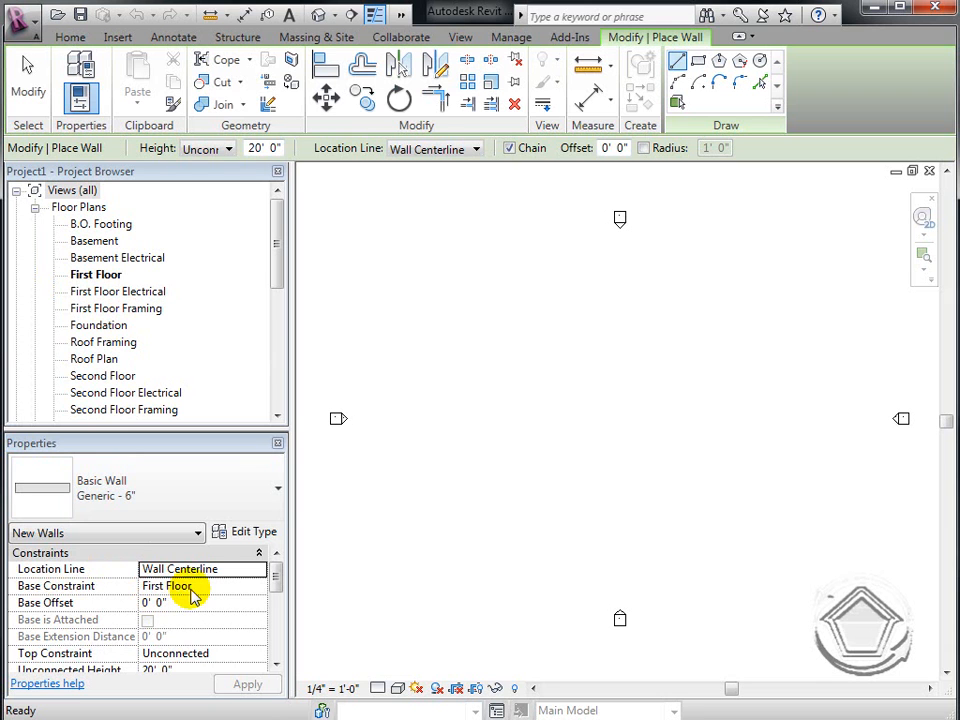
pyautogui.click(275, 664)
pyautogui.click(275, 664)
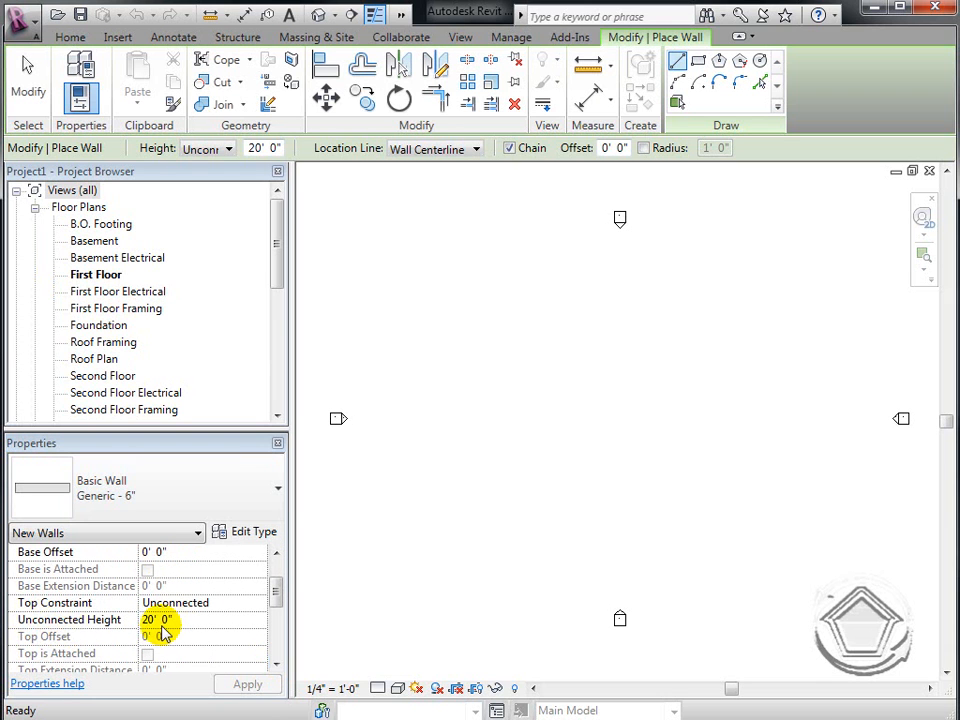
pyautogui.click(248, 603)
pyautogui.click(259, 605)
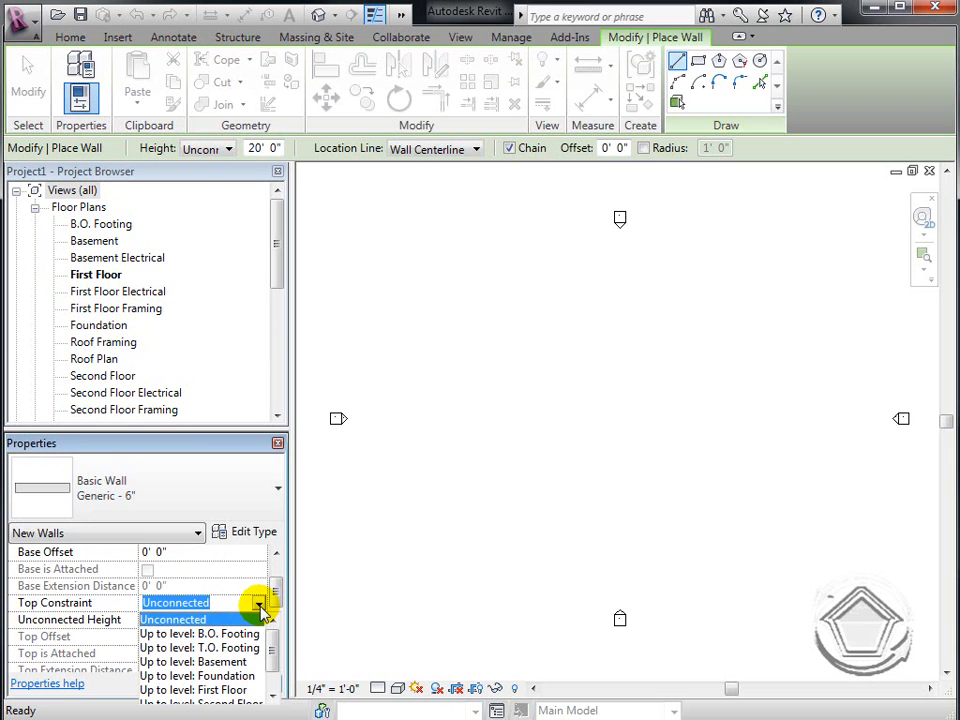
pyautogui.click(272, 693)
pyautogui.click(272, 693)
pyautogui.click(240, 677)
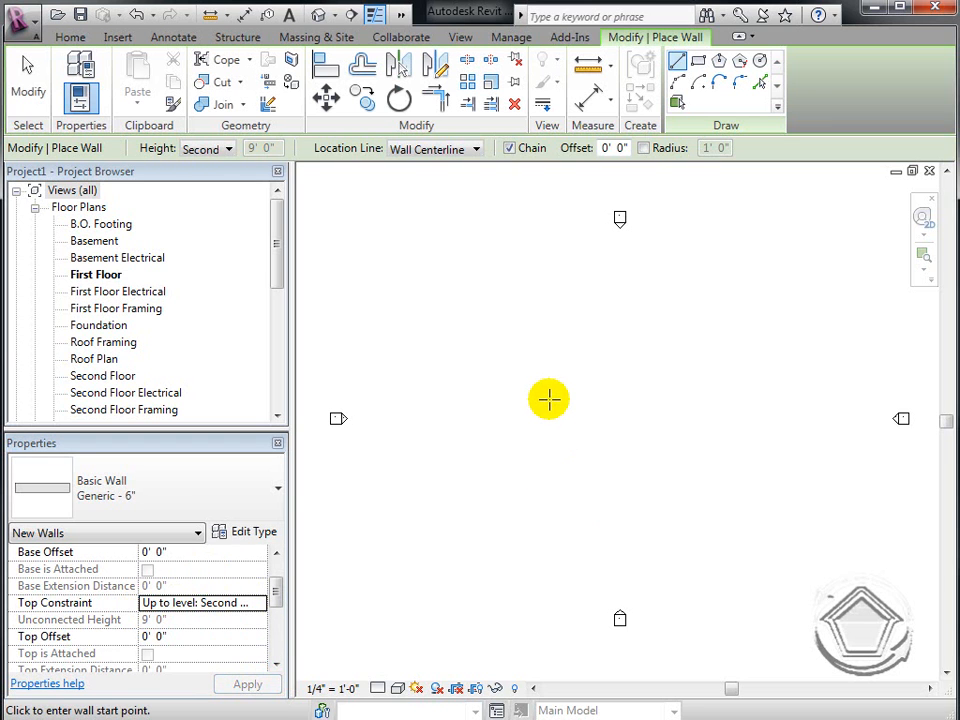
pyautogui.click(435, 152)
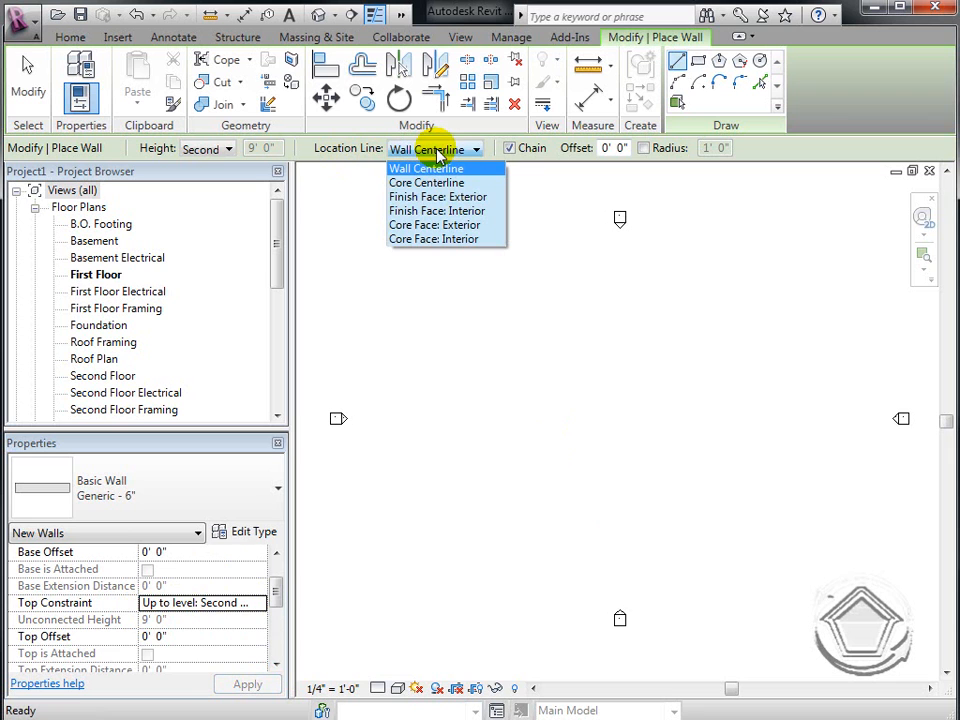
pyautogui.click(447, 225)
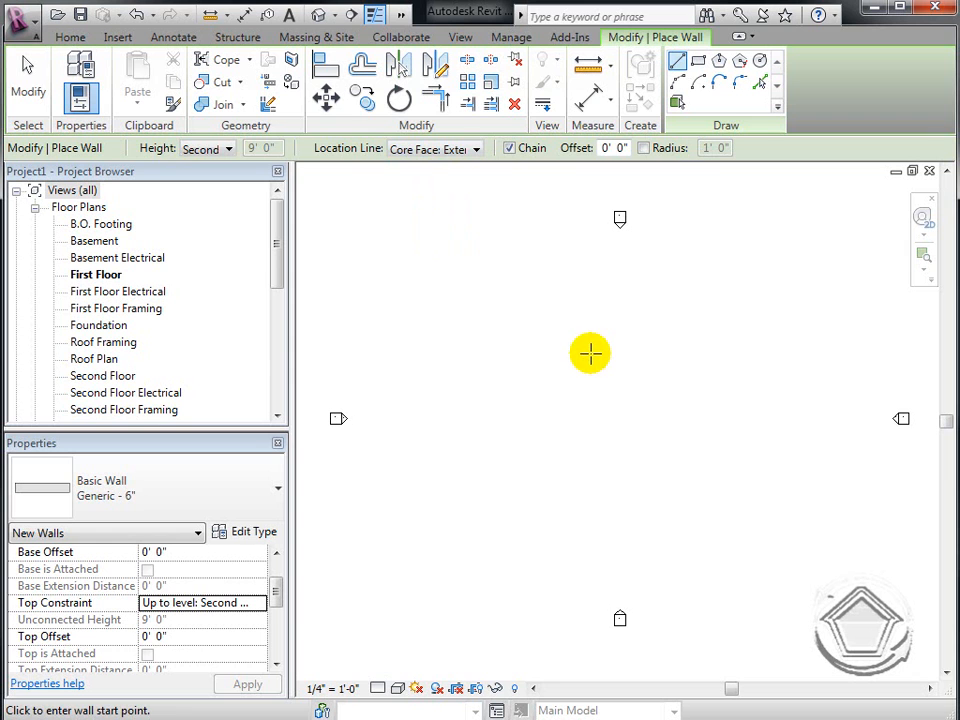
# Step: Draw the first vertical wall 10' long, upward from the plan's lower-left corner
pyautogui.click(463, 461)
pyautogui.scroll(1, 464, 422)
pyautogui.scroll(-1, 463, 422)
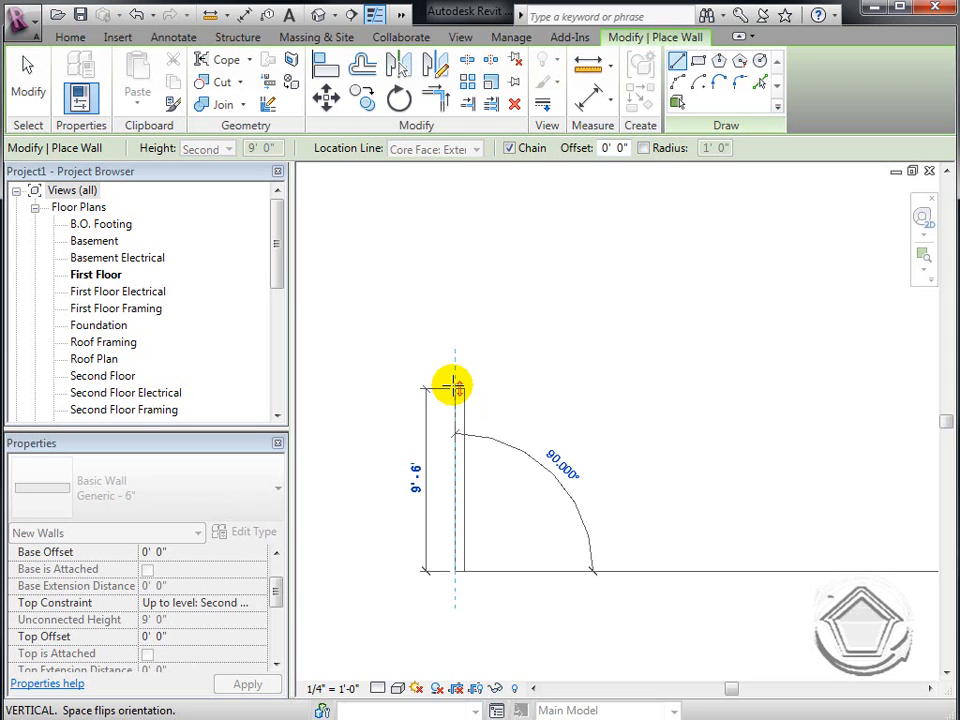
pyautogui.write('10')
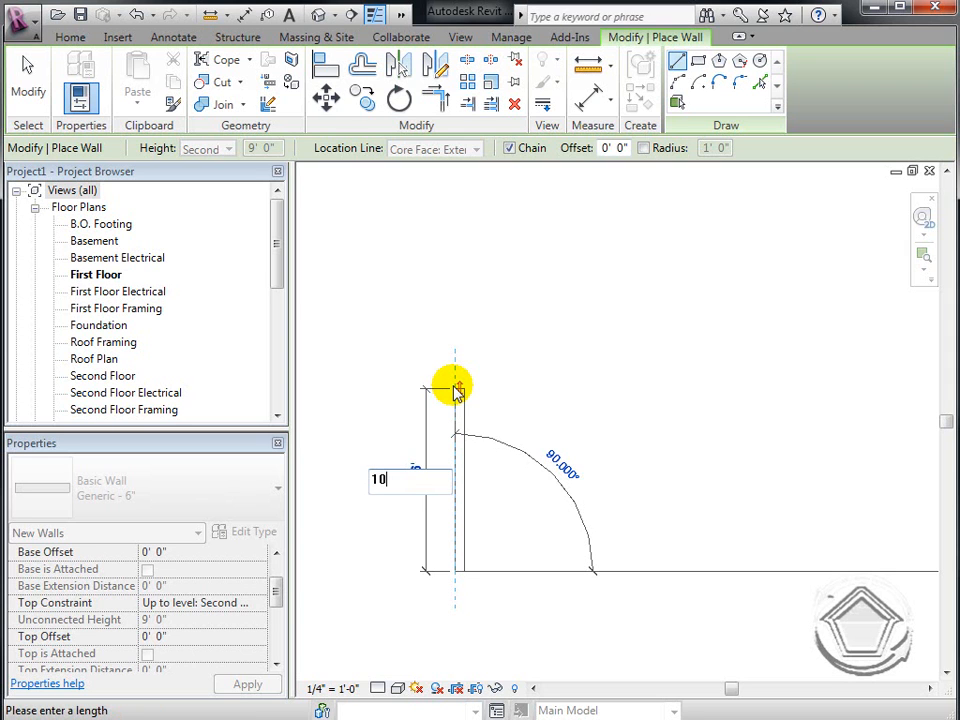
pyautogui.press('Return')
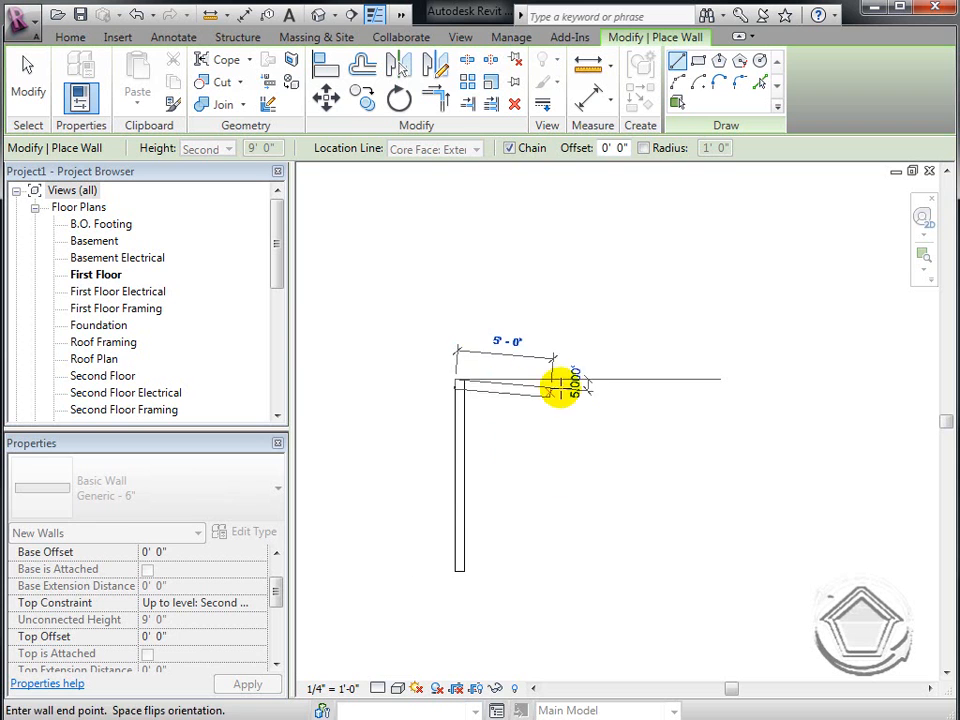
# Step: Close the L-shaped outline with walls about 9'-6" right, 8' up, 10'-6" right, 18' down and 20' left to the starting corner
pyautogui.click(637, 379)
pyautogui.click(641, 225)
pyautogui.click(838, 221)
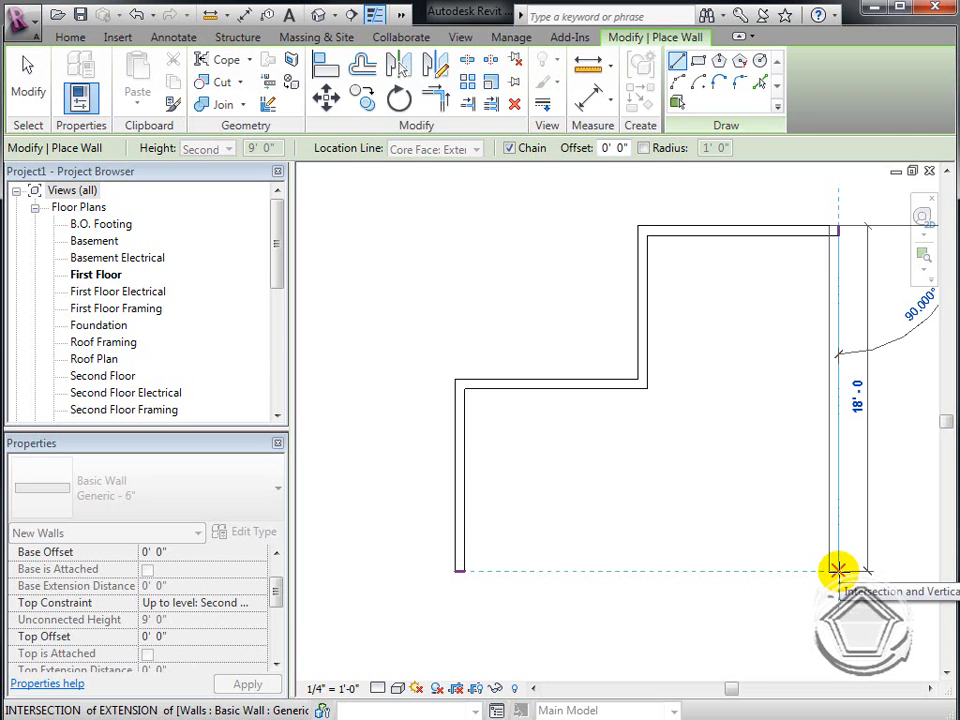
pyautogui.click(838, 571)
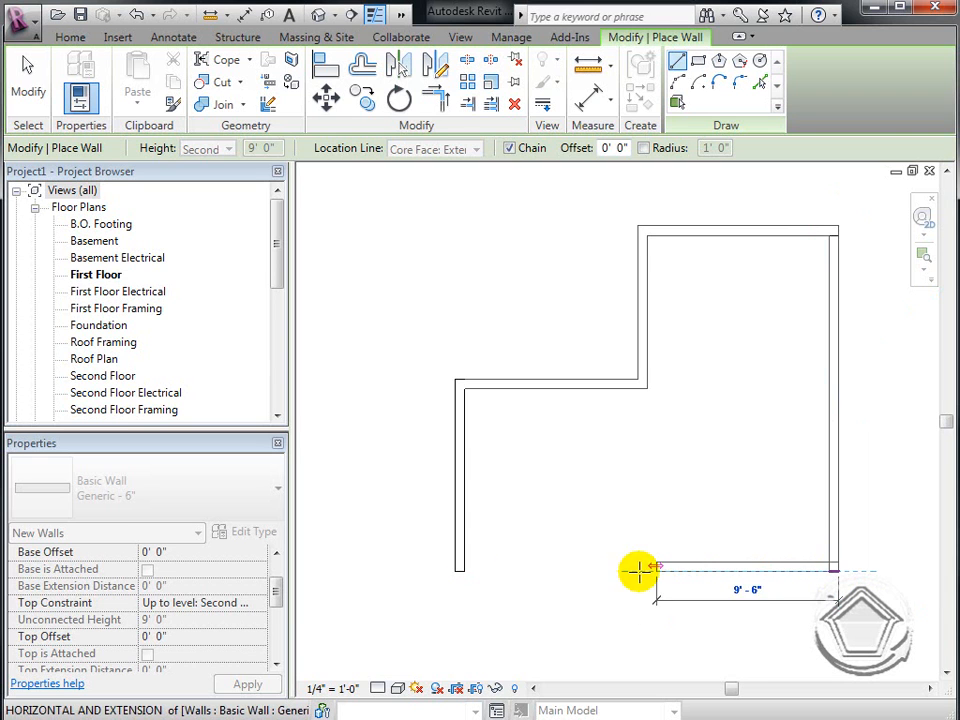
pyautogui.click(459, 571)
pyautogui.press('Escape')
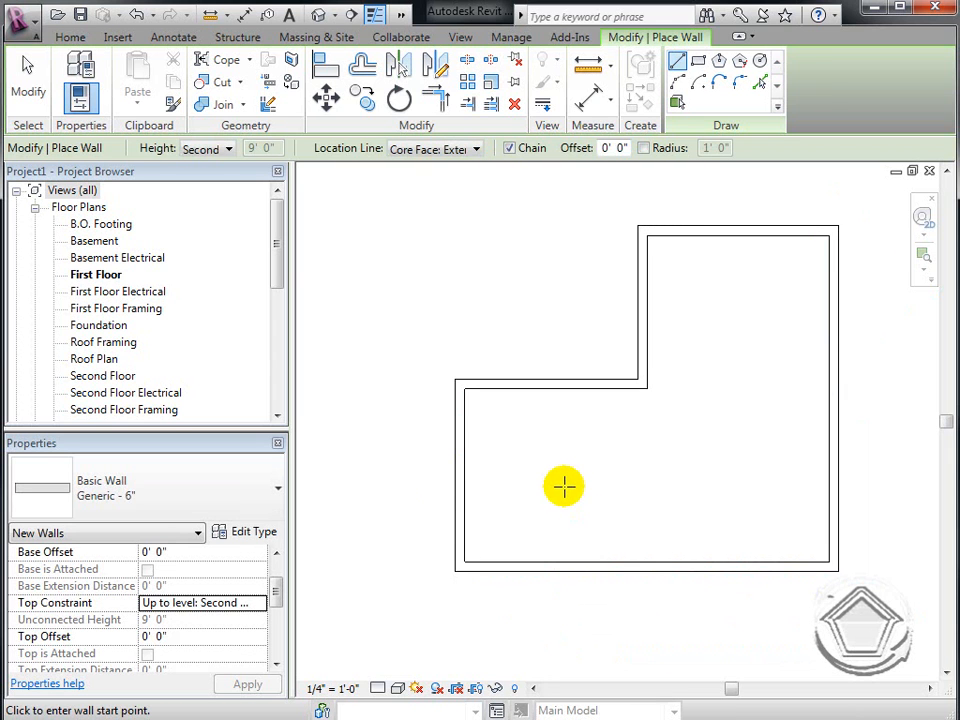
pyautogui.press('Escape')
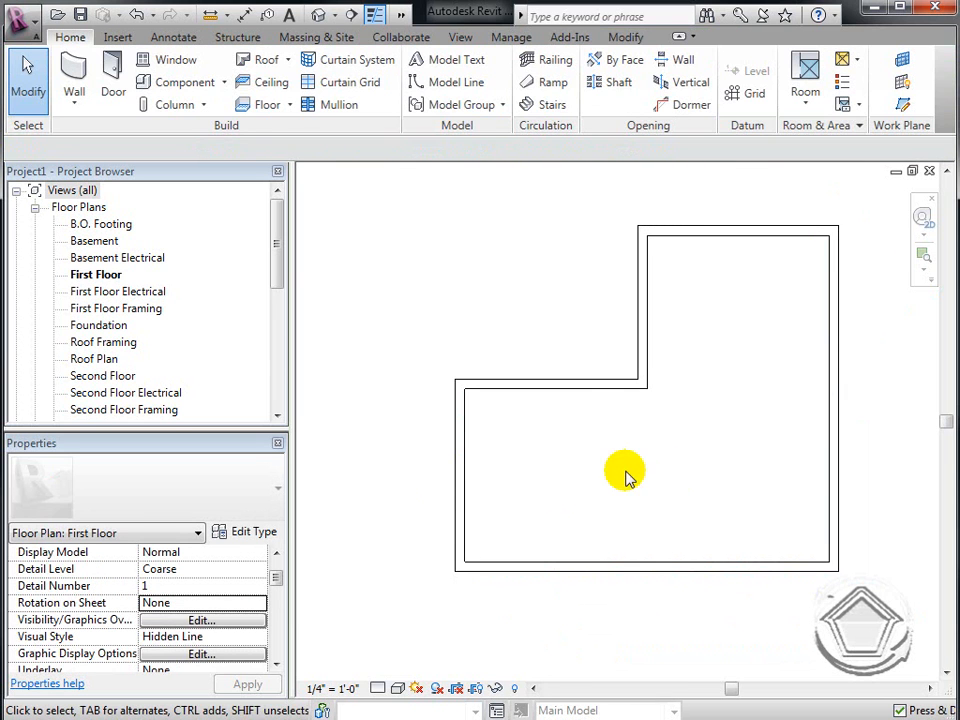
# Step: Place an aligned dimension string above the plan, using Faces of core, across the three vertical walls' outer faces
pyautogui.scroll(-2, 600, 480)
pyautogui.moveTo(600, 480); pyautogui.dragTo(484, 506, button='middle')
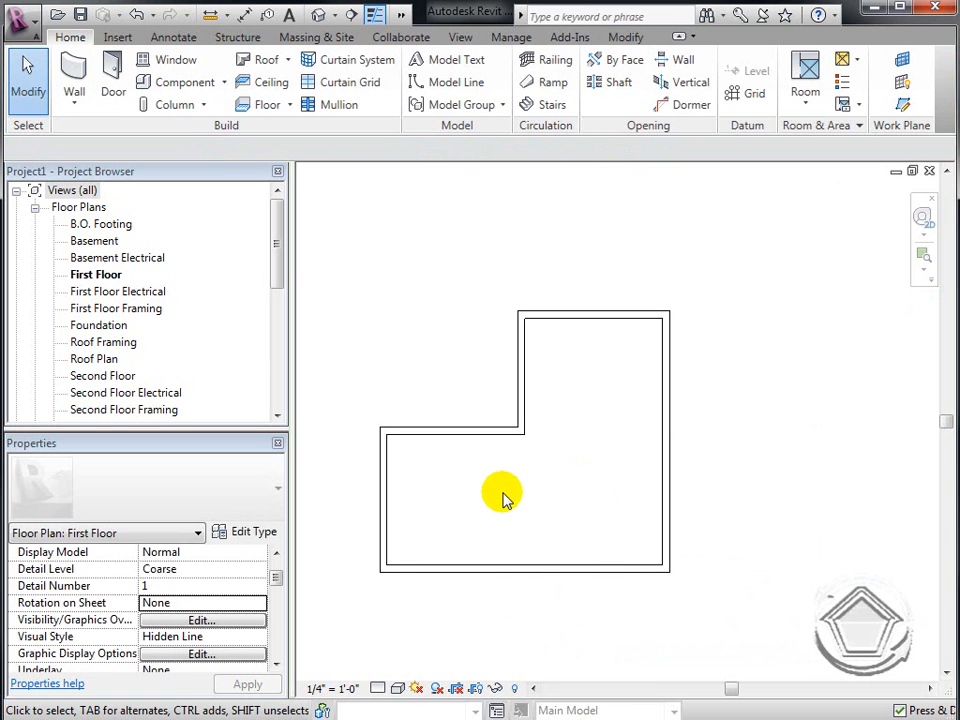
pyautogui.click(175, 38)
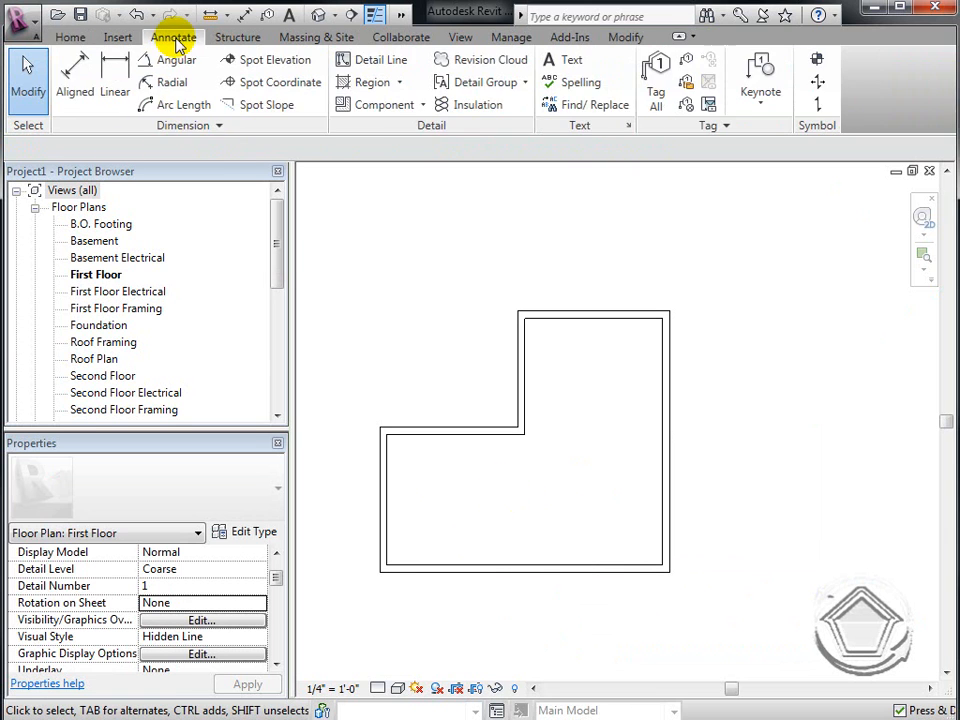
pyautogui.click(75, 80)
pyautogui.click(218, 150)
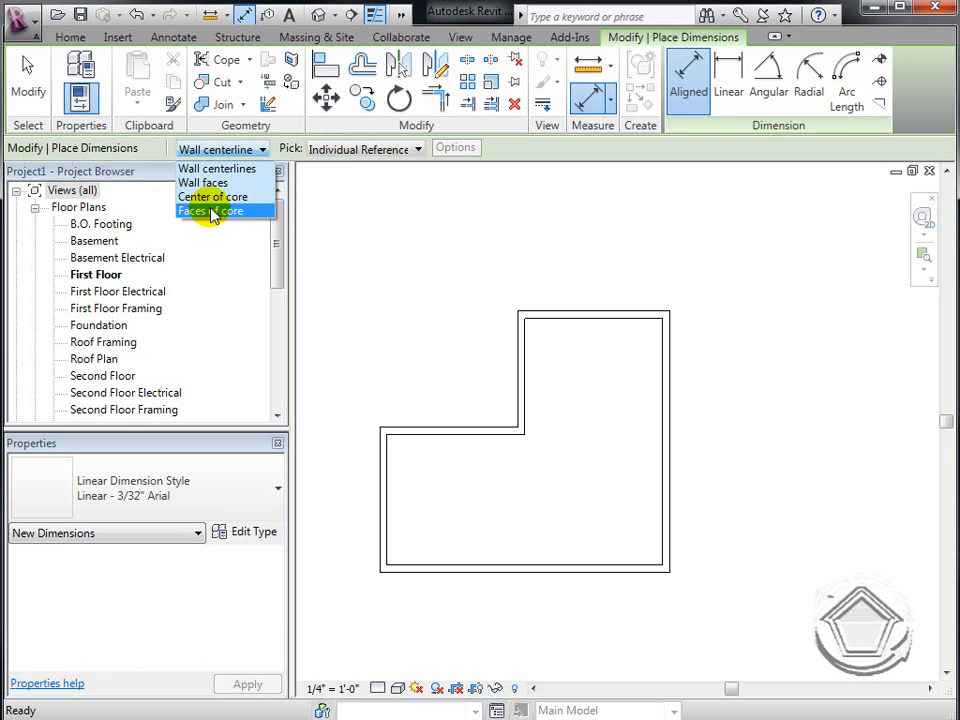
pyautogui.click(212, 213)
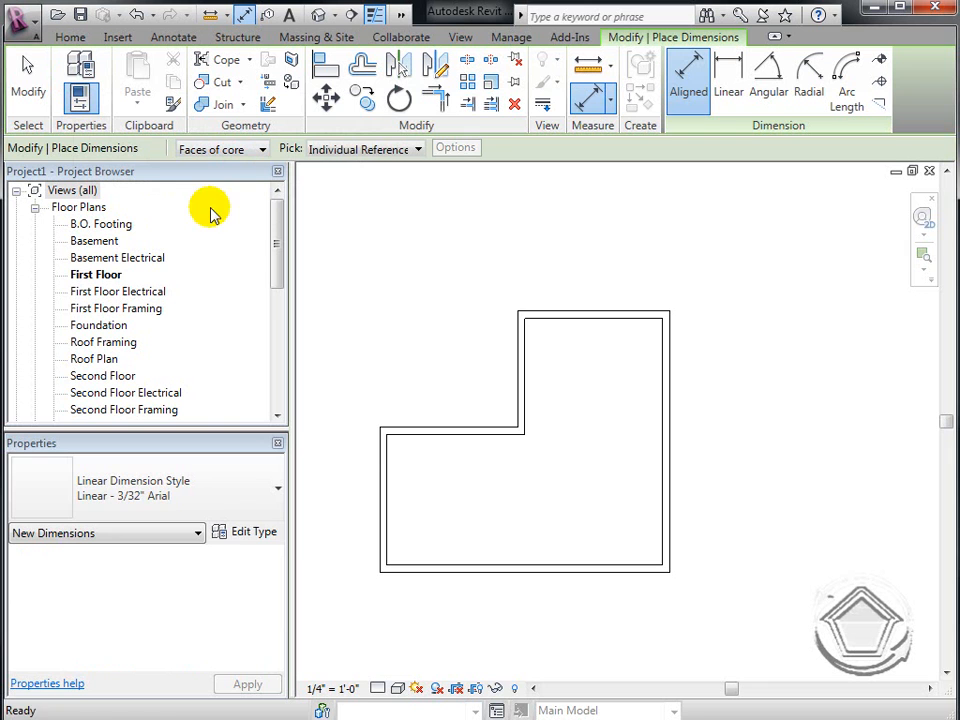
pyautogui.click(381, 463)
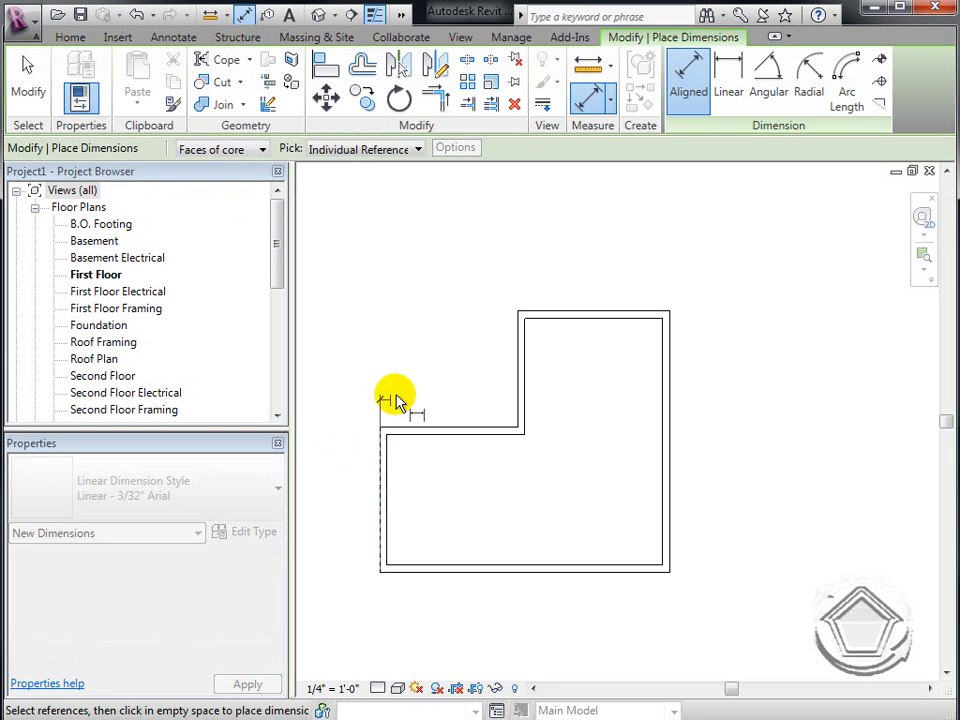
pyautogui.click(516, 375)
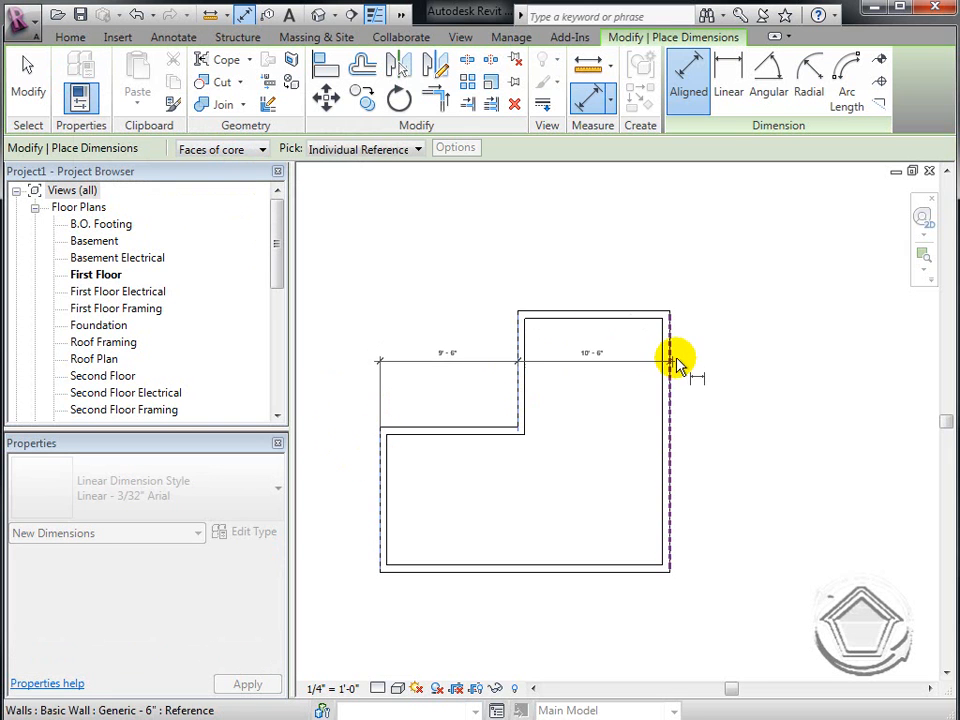
pyautogui.click(671, 362)
pyautogui.click(675, 266)
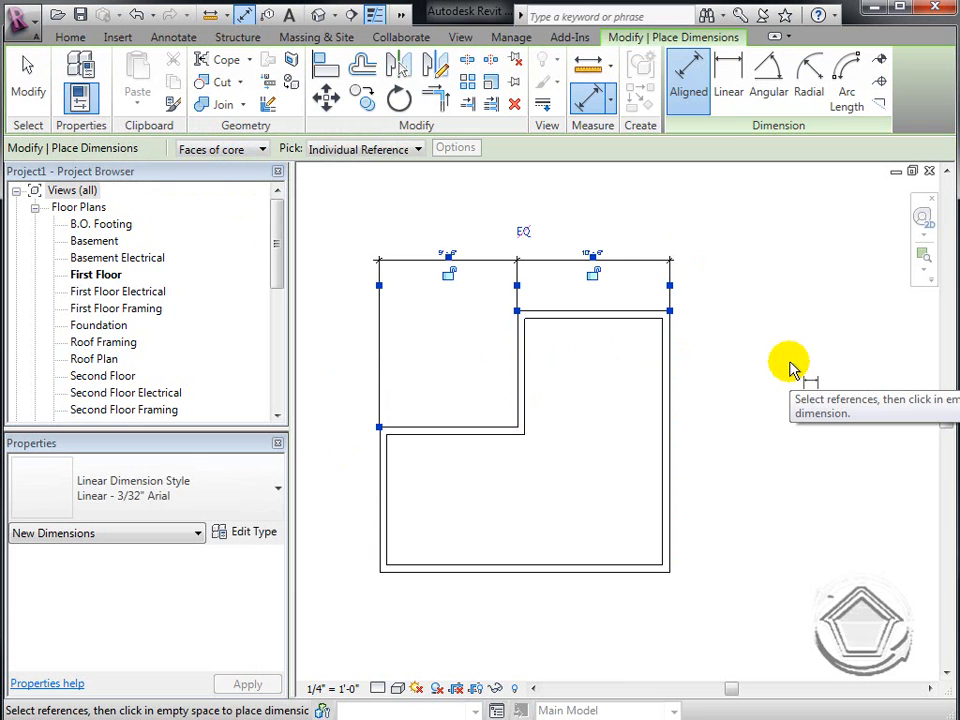
# Step: Add aligned dimensions for the building's overall depth beside the right wall and its overall width below the bottom wall
pyautogui.click(630, 580)
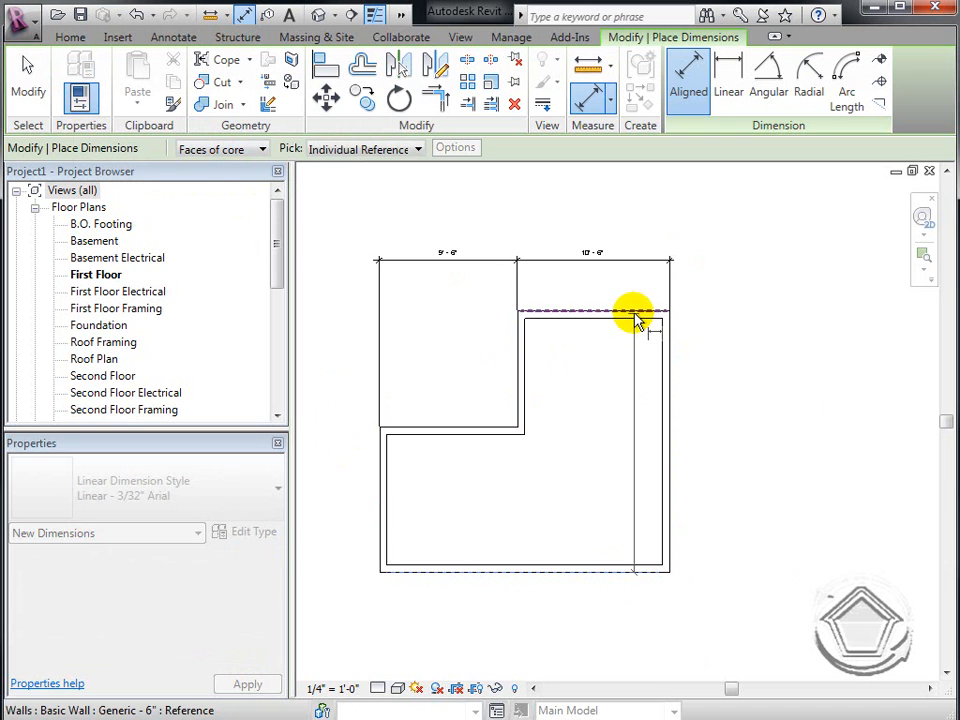
pyautogui.click(634, 313)
pyautogui.click(729, 344)
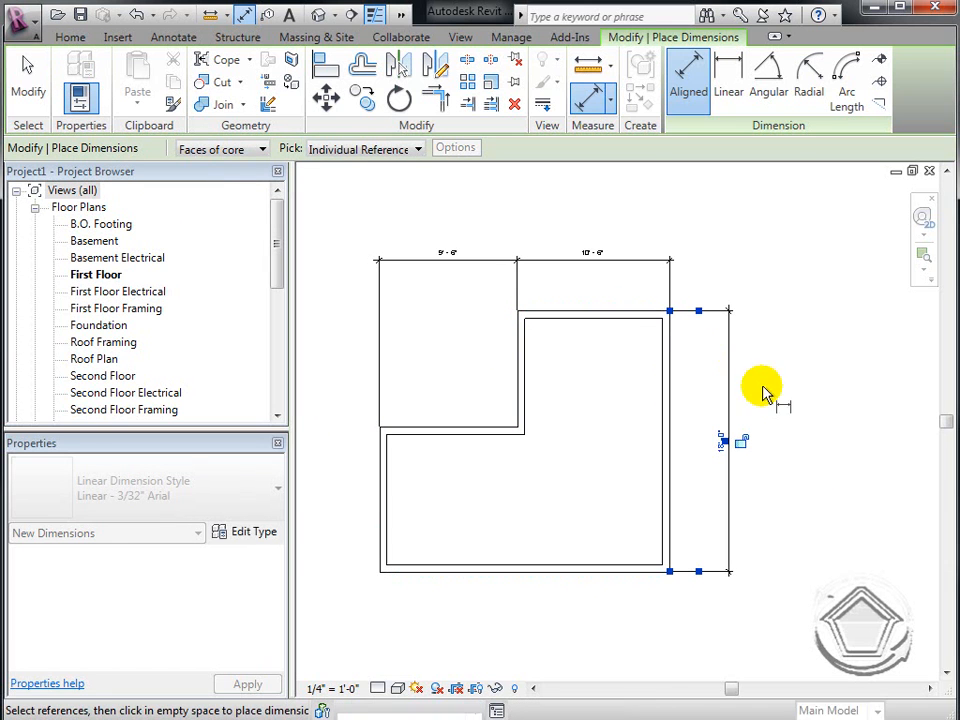
pyautogui.click(677, 525)
pyautogui.click(378, 541)
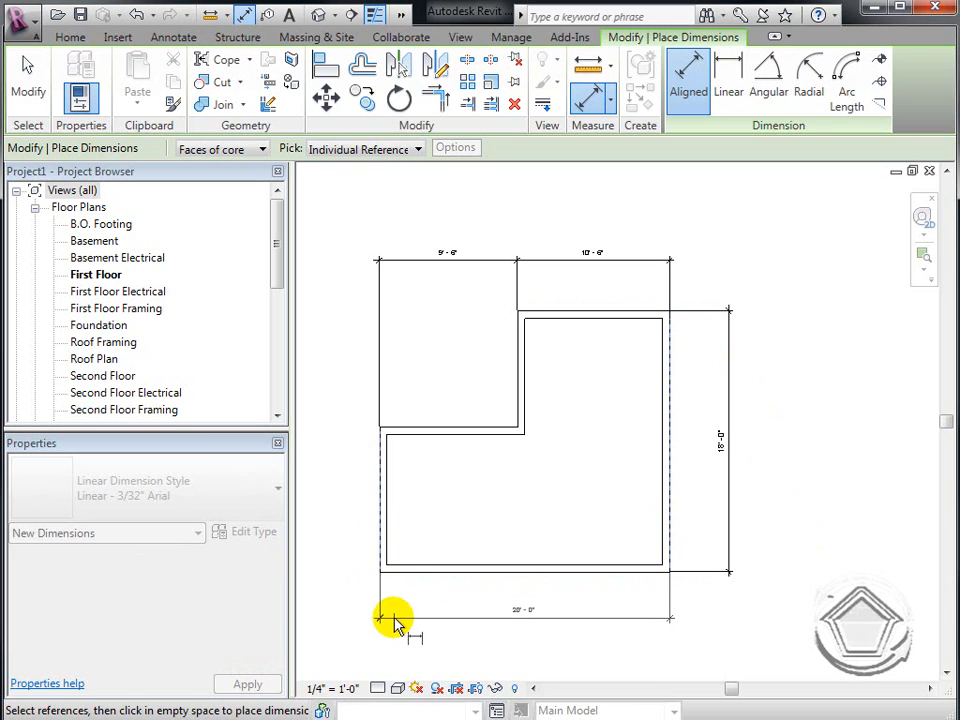
pyautogui.click(391, 618)
# Step: Place an aligned dimension string left of the plan across the outer faces of the three horizontal walls
pyautogui.moveTo(345, 551); pyautogui.dragTo(485, 528, button='middle')
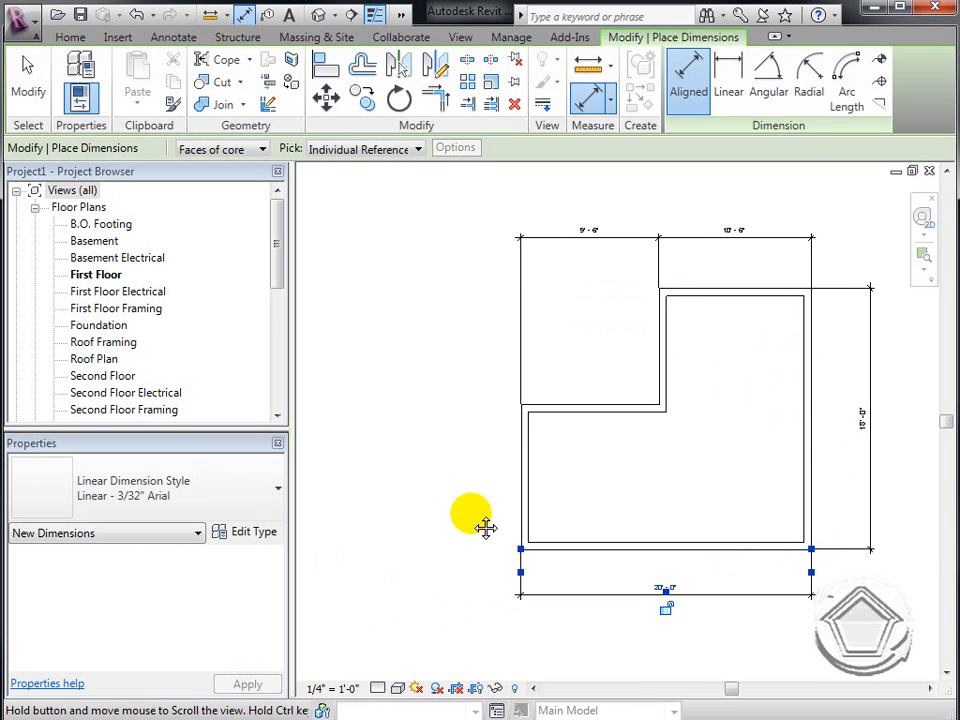
pyautogui.click(555, 552)
pyautogui.click(565, 408)
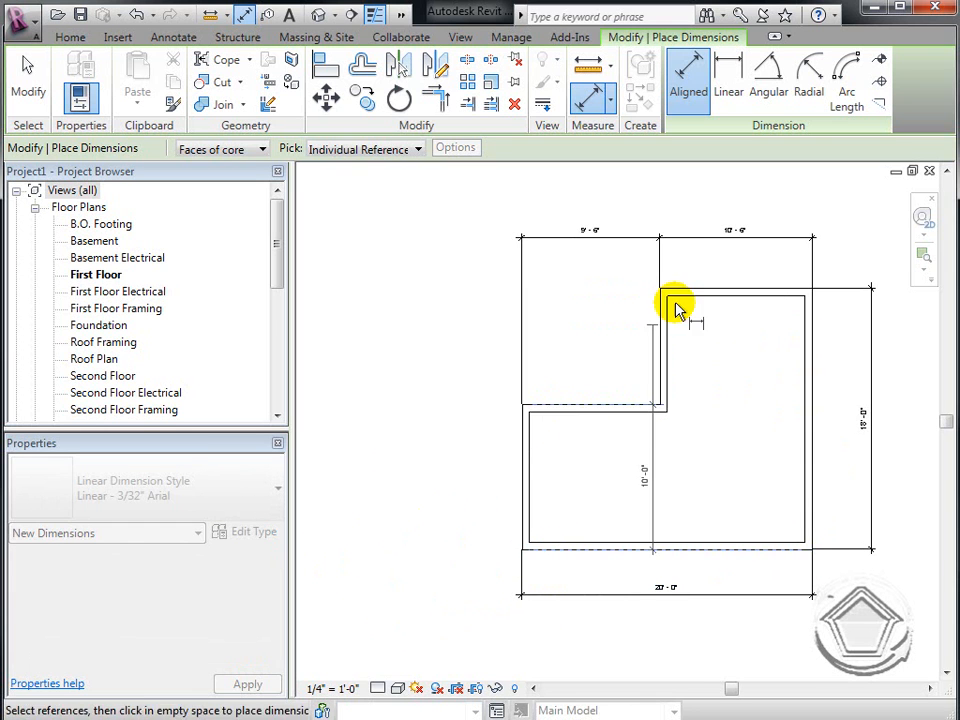
pyautogui.click(690, 292)
pyautogui.click(452, 345)
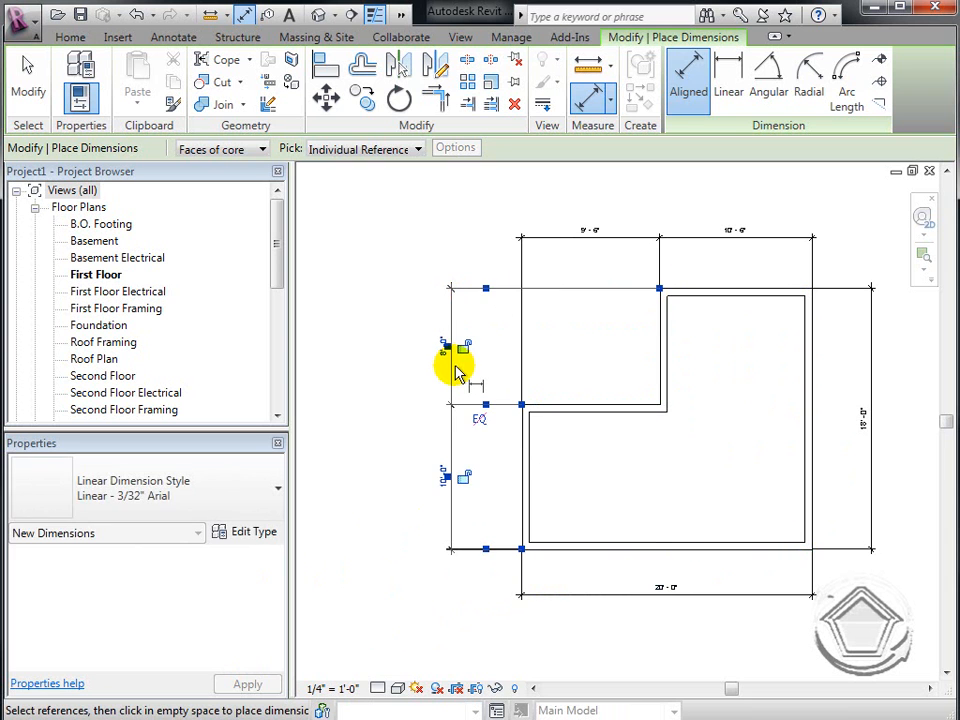
pyautogui.press('Escape')
pyautogui.press('Escape')
# Step: Move the short horizontal wall at the notch by setting its distance from the bottom wall to 12'
pyautogui.scroll(2, 589, 379)
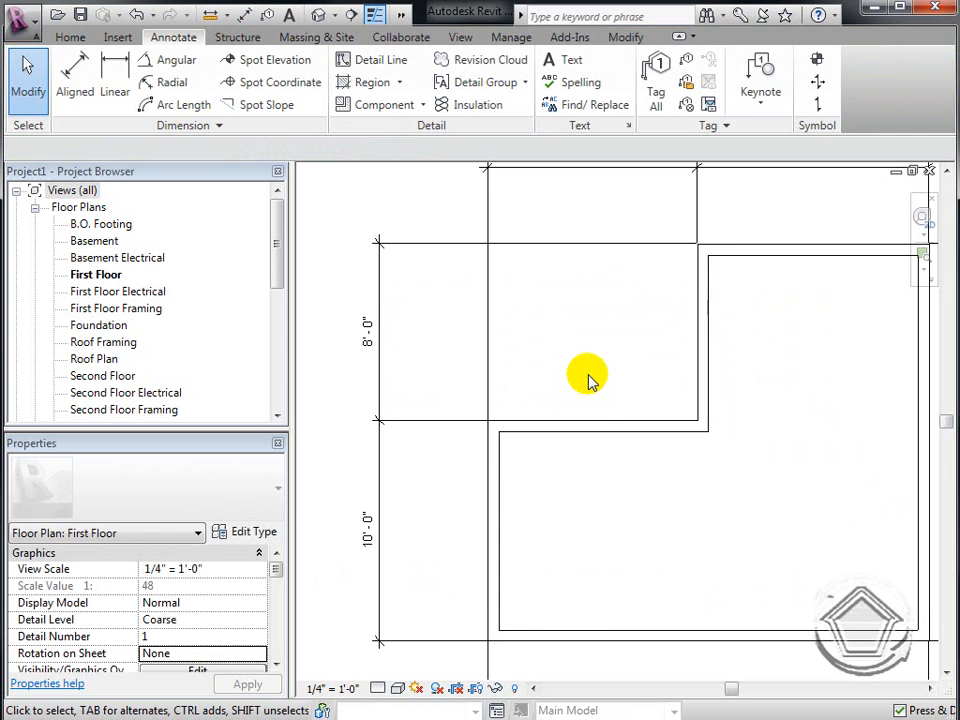
pyautogui.scroll(-2, 589, 379)
pyautogui.moveTo(585, 379); pyautogui.dragTo(527, 382, button='middle')
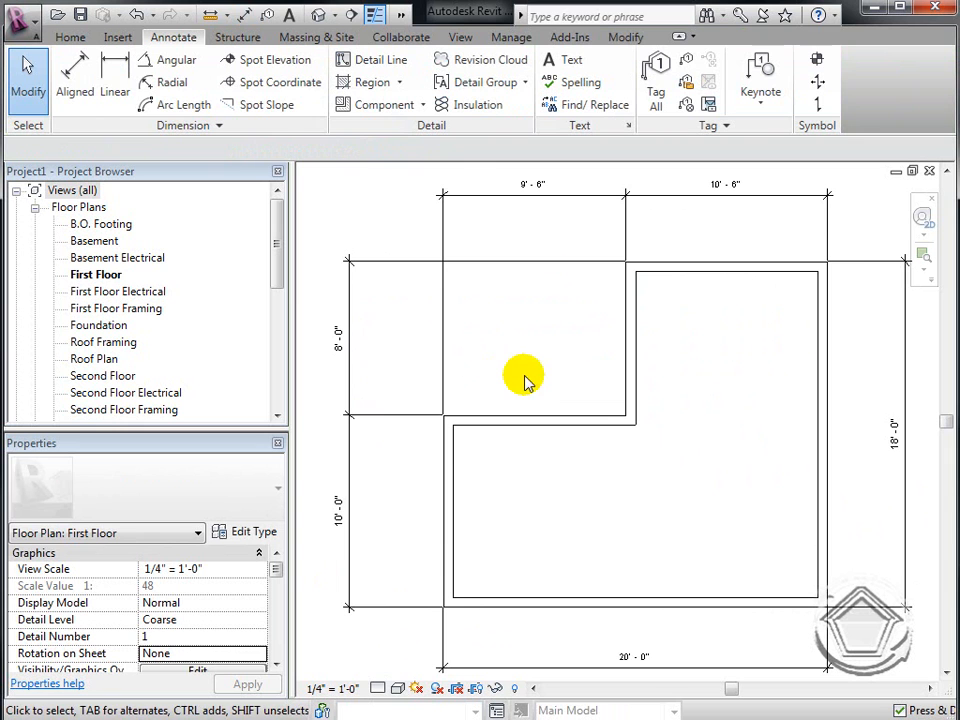
pyautogui.click(525, 418)
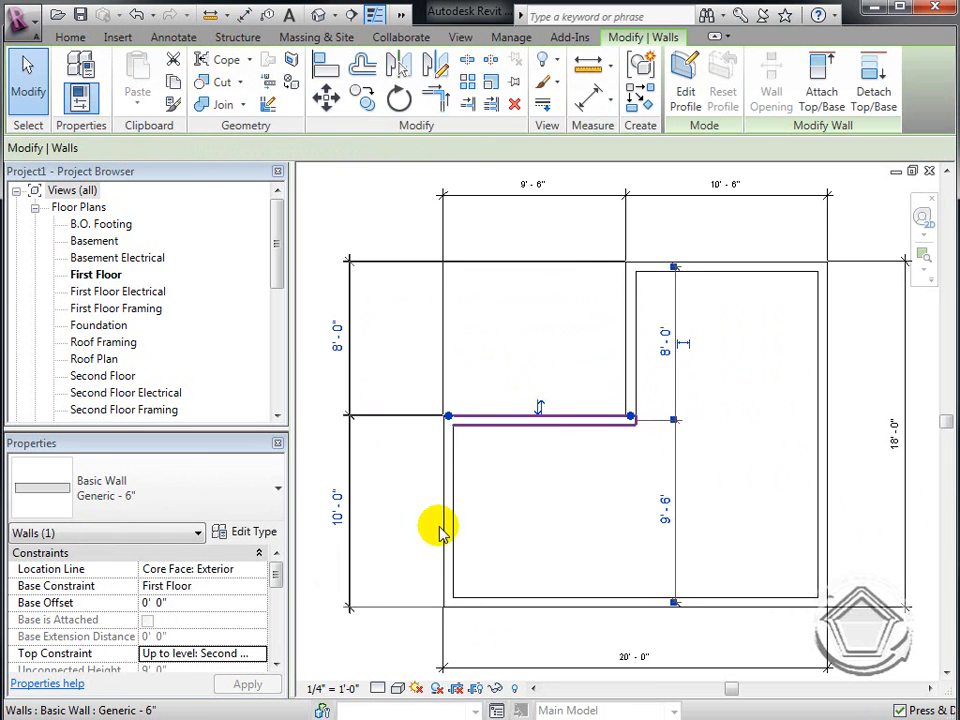
pyautogui.click(338, 516)
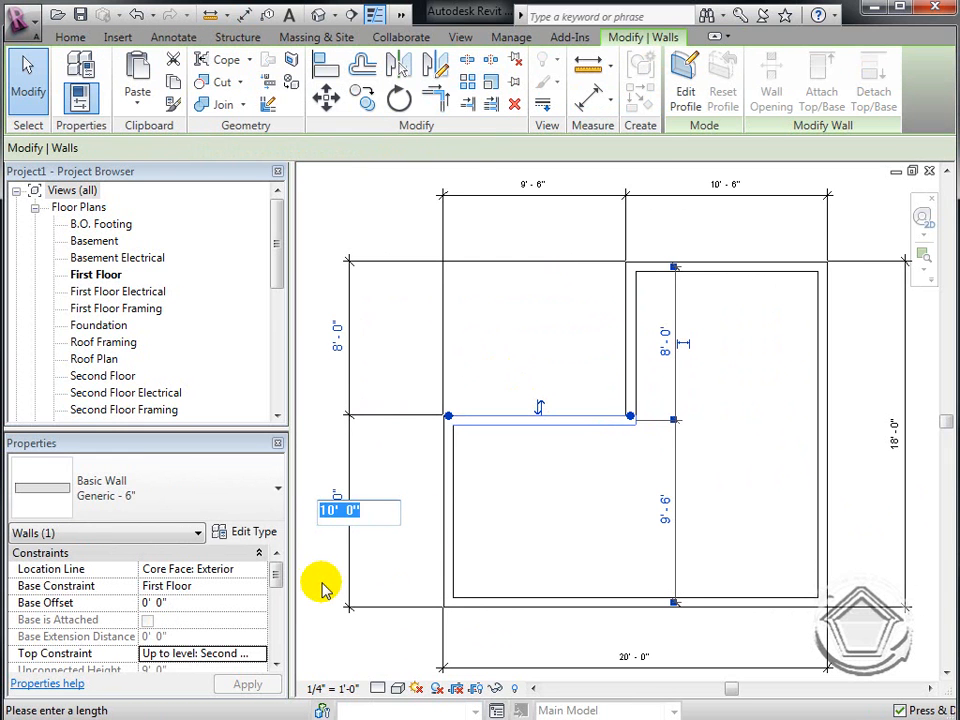
pyautogui.write('1')
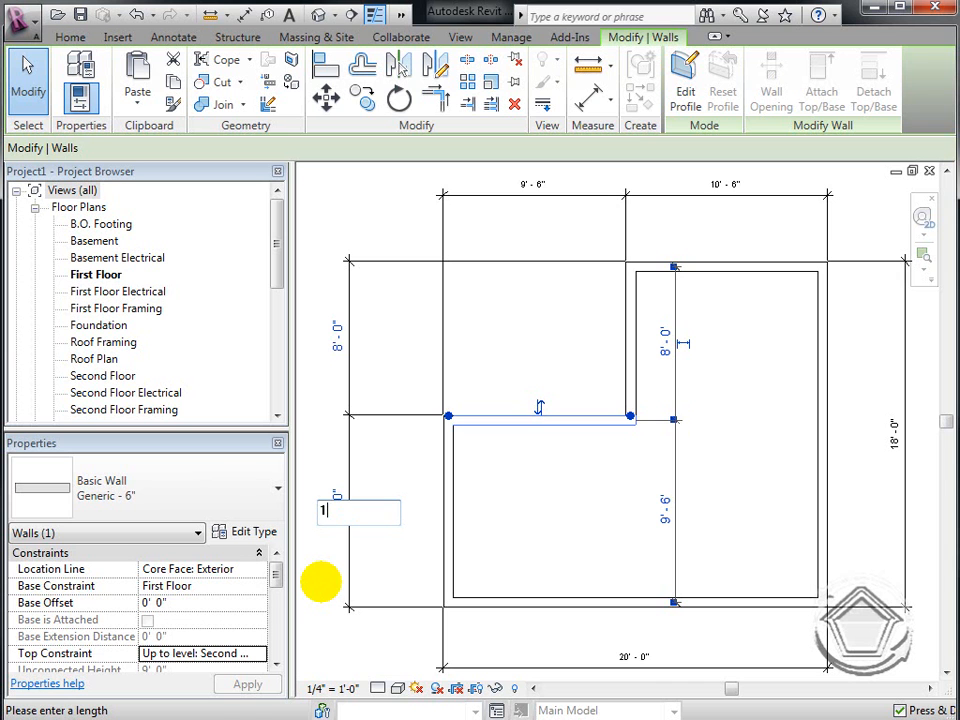
pyautogui.write('2')
pyautogui.press('Return')
pyautogui.click(560, 460)
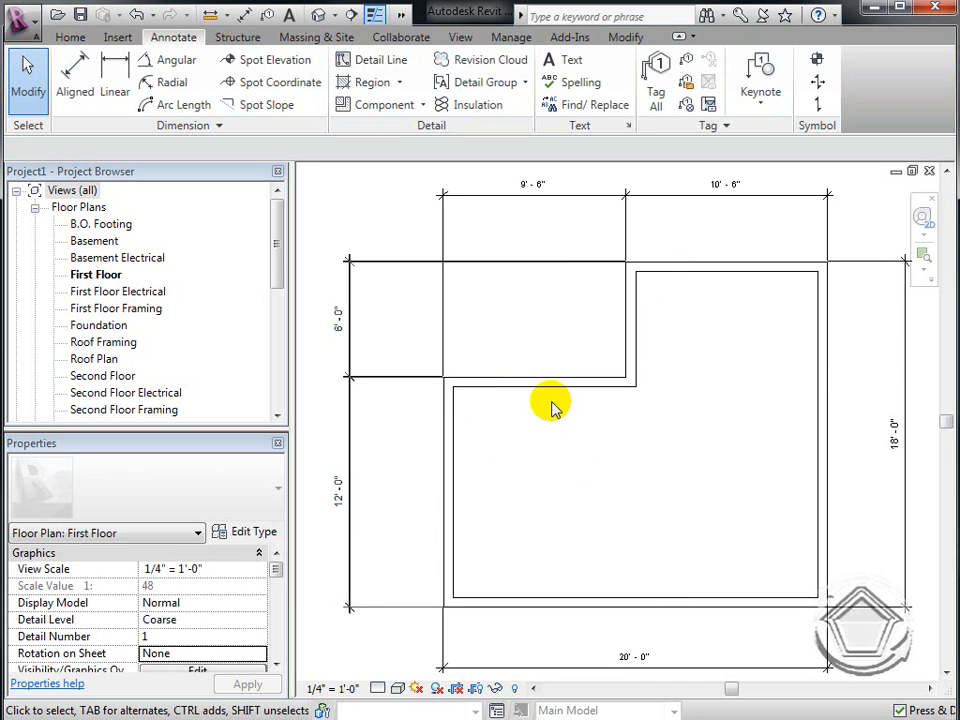
# Step: Move the short vertical wall at the notch by setting its distance from the right wall to 12'
pyautogui.click(608, 321)
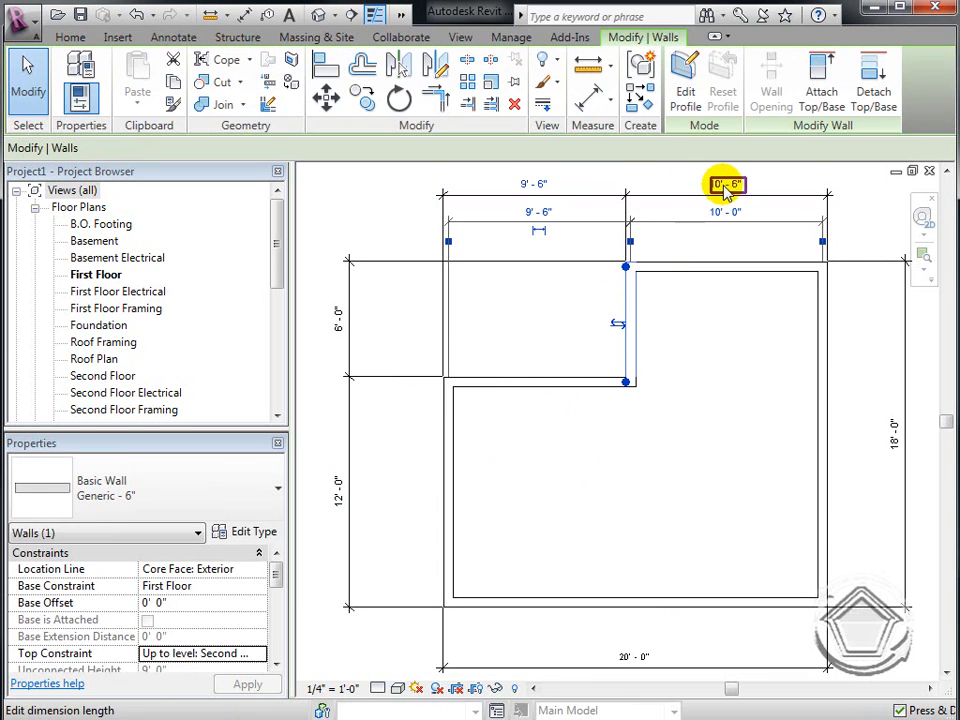
pyautogui.click(722, 189)
pyautogui.write('12')
pyautogui.press('Return')
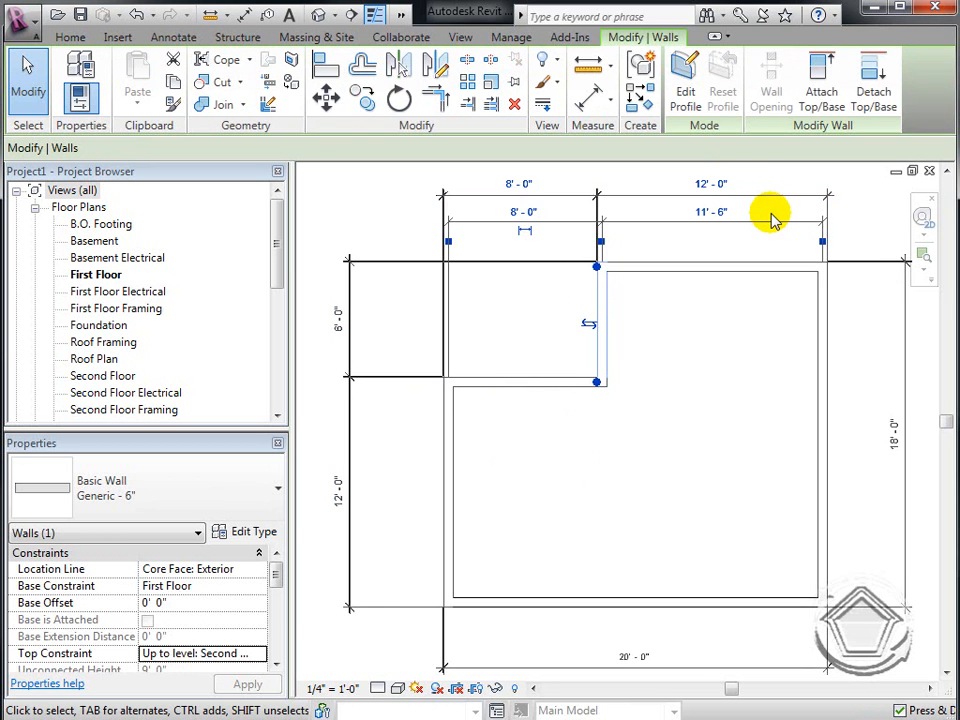
pyautogui.click(670, 505)
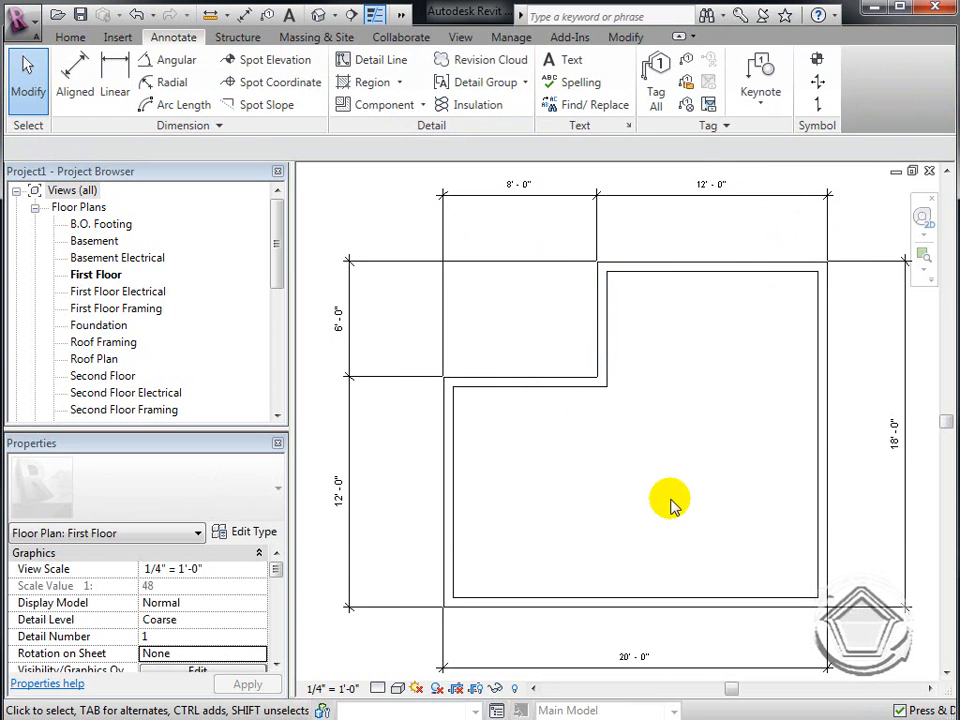
# Step: Bring the whole dimensioned floor plan into view and show the modification tools
pyautogui.scroll(-1, 668, 497)
pyautogui.scroll(-1, 670, 497)
pyautogui.moveTo(670, 497); pyautogui.dragTo(630, 460, button='middle')
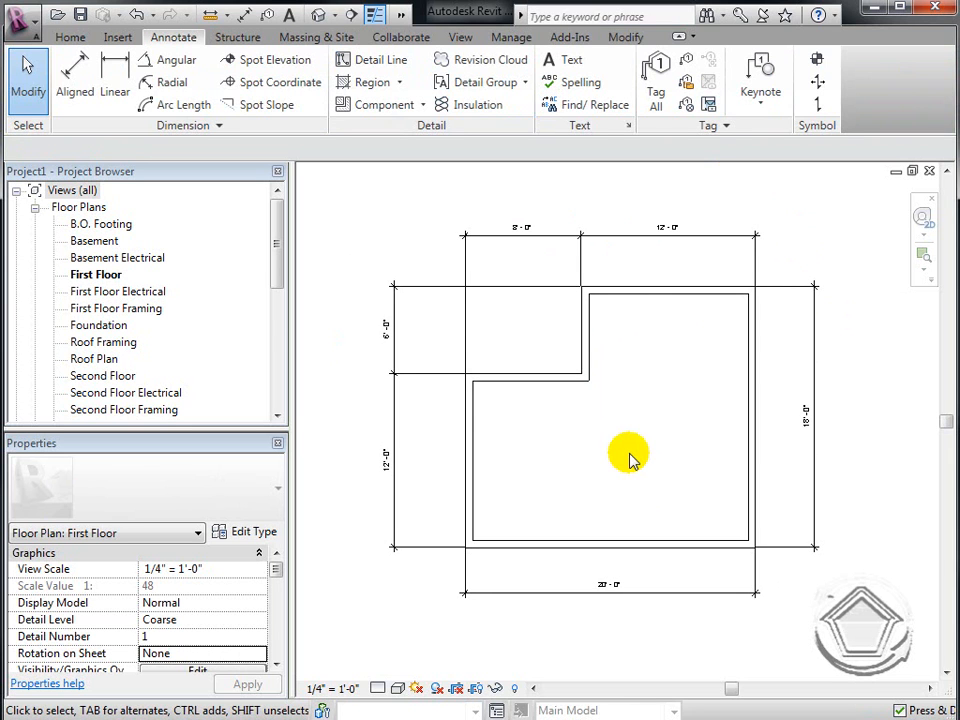
pyautogui.click(622, 37)
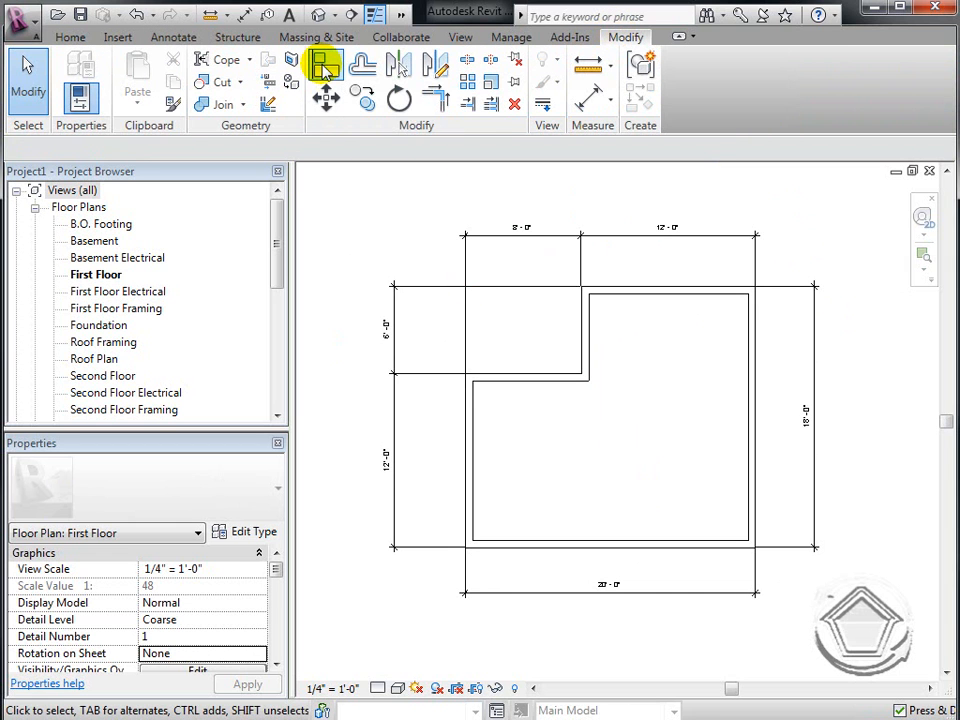